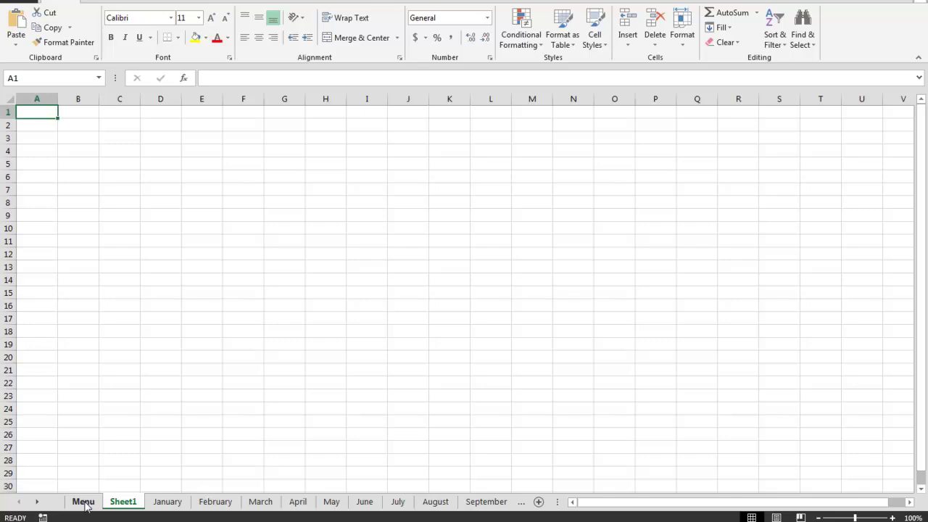
- Switch to the Menu sheet and follow the MAY callout's link to the May sheet
left_click(83, 502)
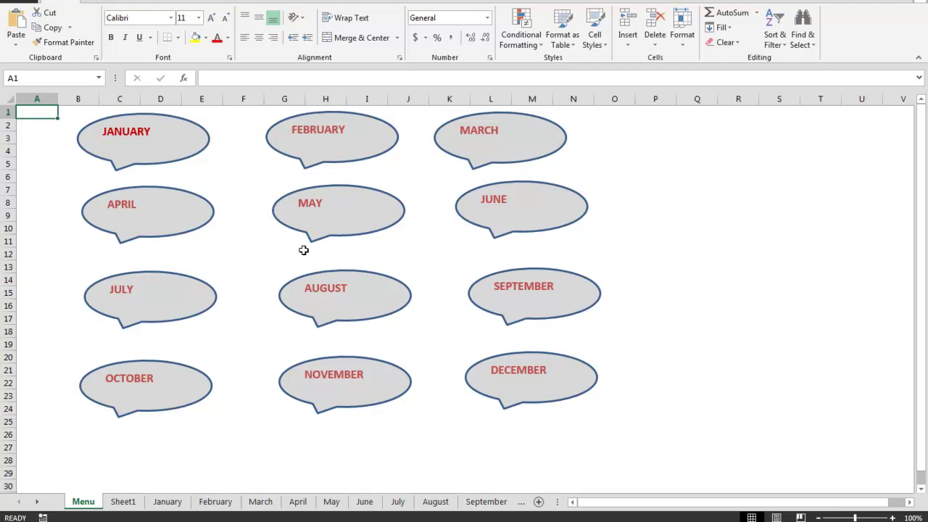
left_click(319, 206)
- On Sheet1, draw an oval callout near the top left
left_click(133, 506)
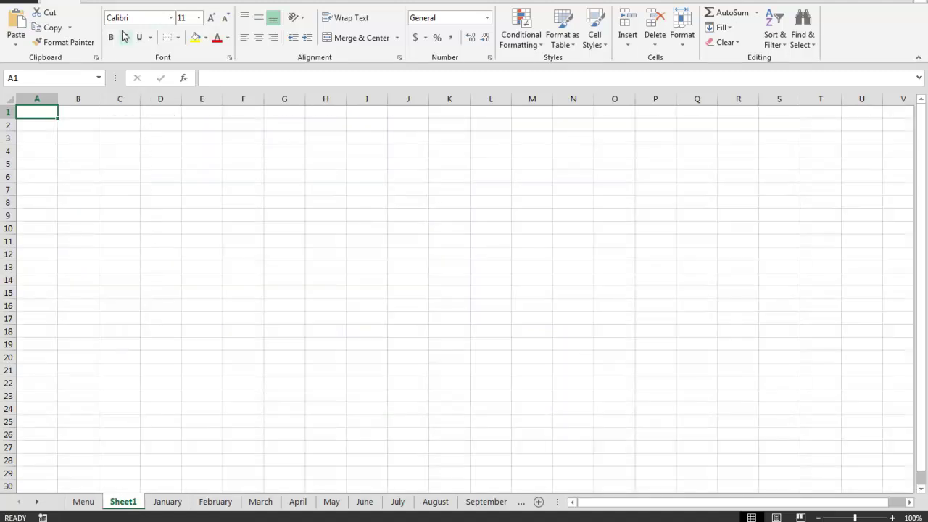
left_click(106, 2)
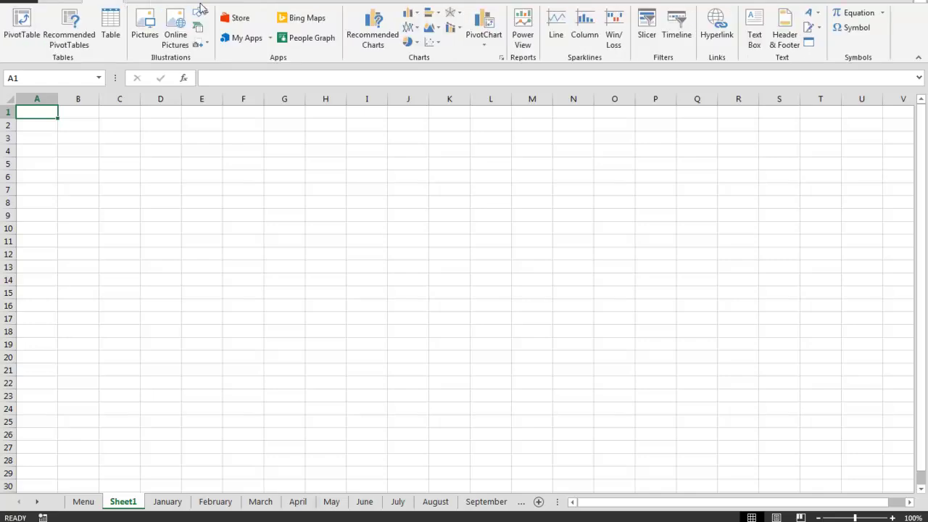
left_click(200, 14)
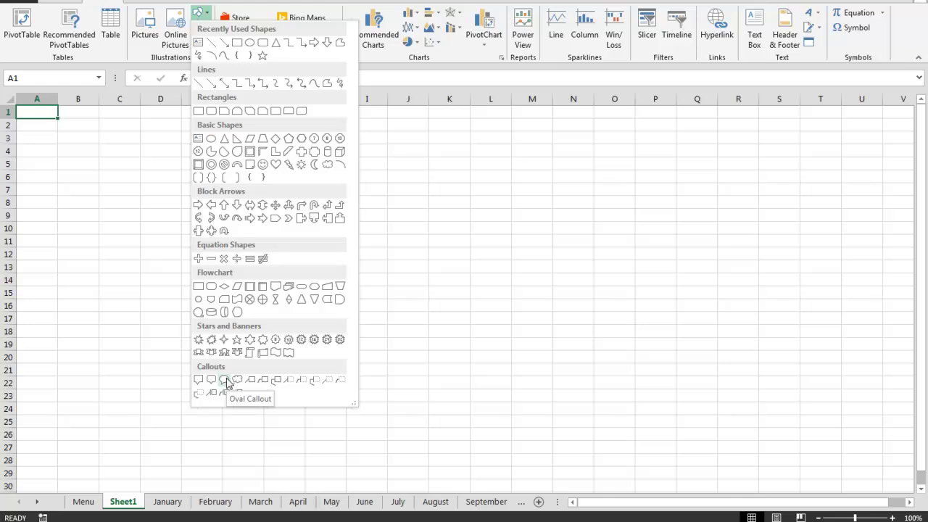
left_click(225, 380)
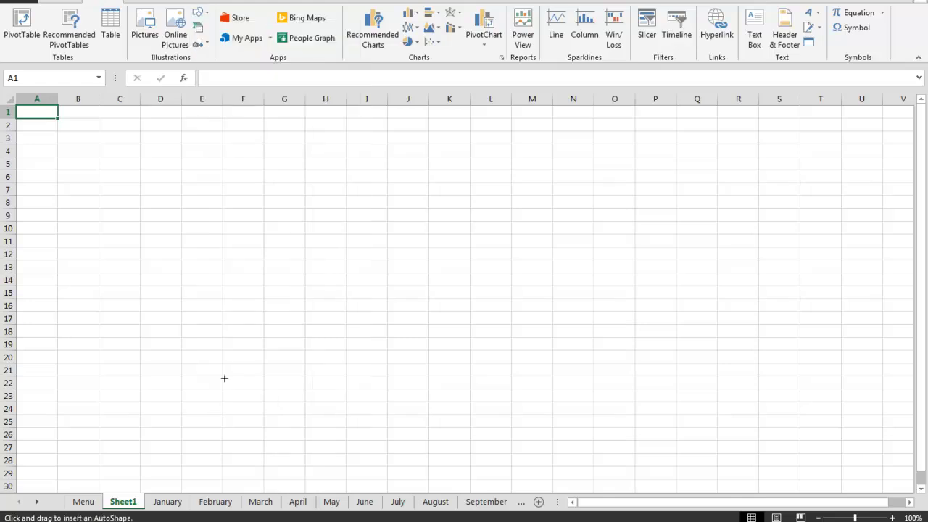
left_click_drag(131, 137, 319, 222)
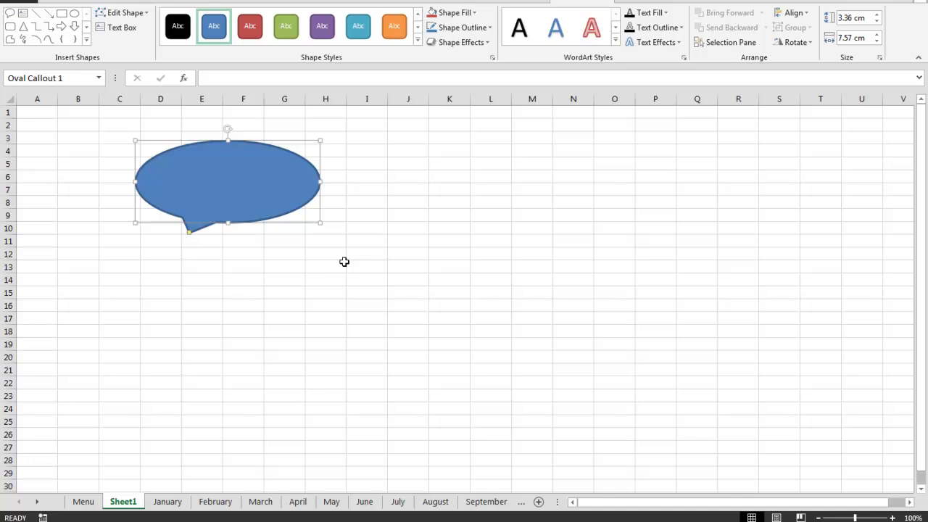
- Duplicate the callout twice and line the three copies up in a row
key("ctrl+d")
key("ctrl+d")
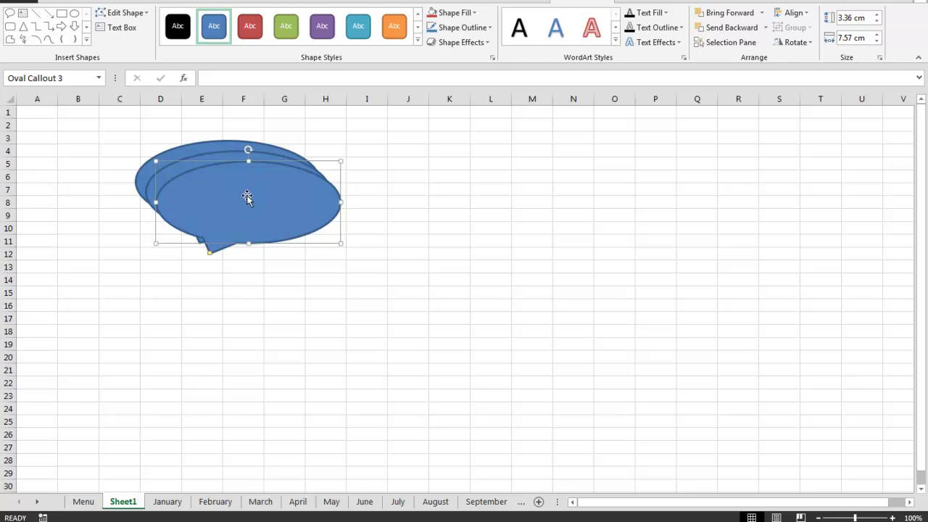
left_click_drag(247, 197, 667, 169)
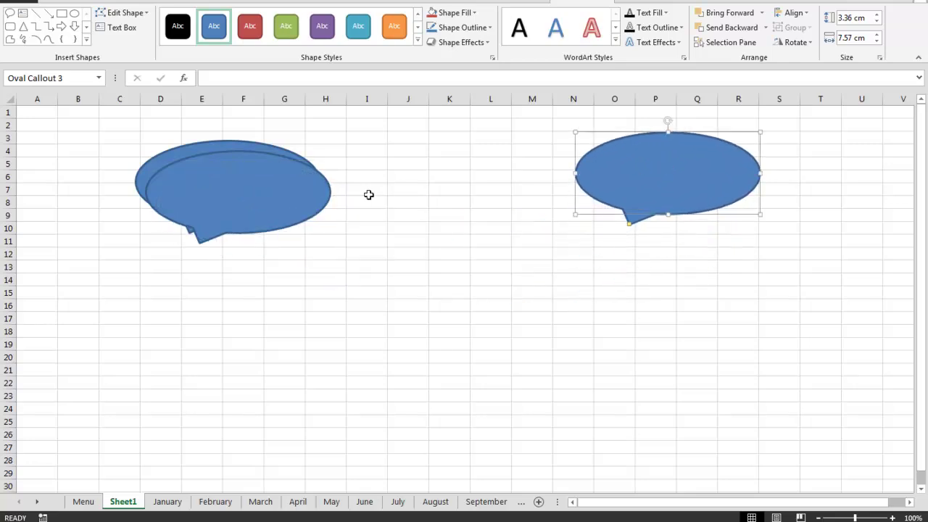
mouse_move(261, 193)
left_mouse_down()
mouse_move(481, 172)
mouse_move(476, 178)
left_mouse_up()
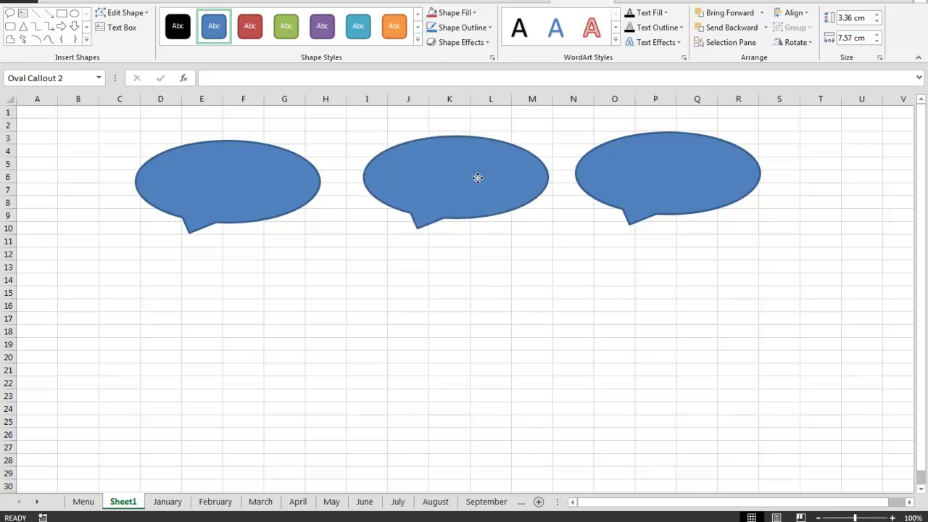
- Type January, February and March into the left, middle and right callouts
left_click(257, 176)
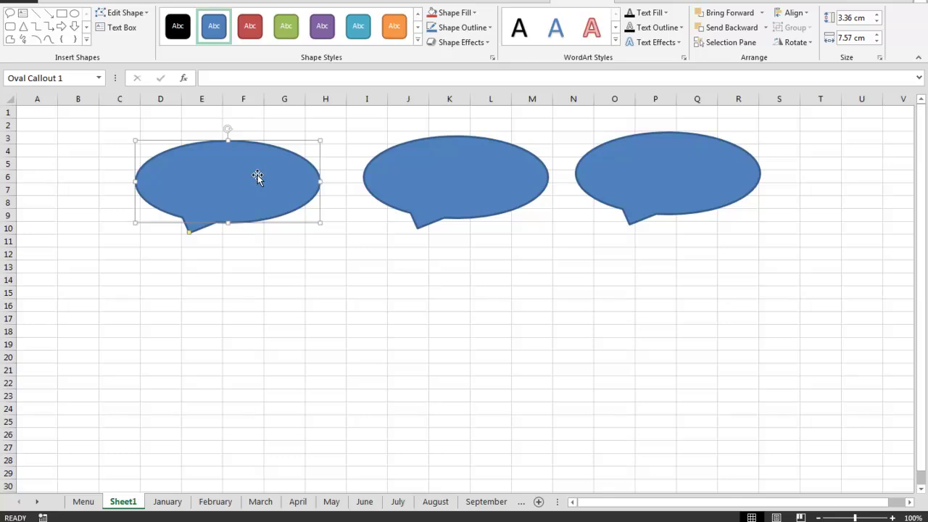
type("Jan")
type("uary")
left_click(421, 167)
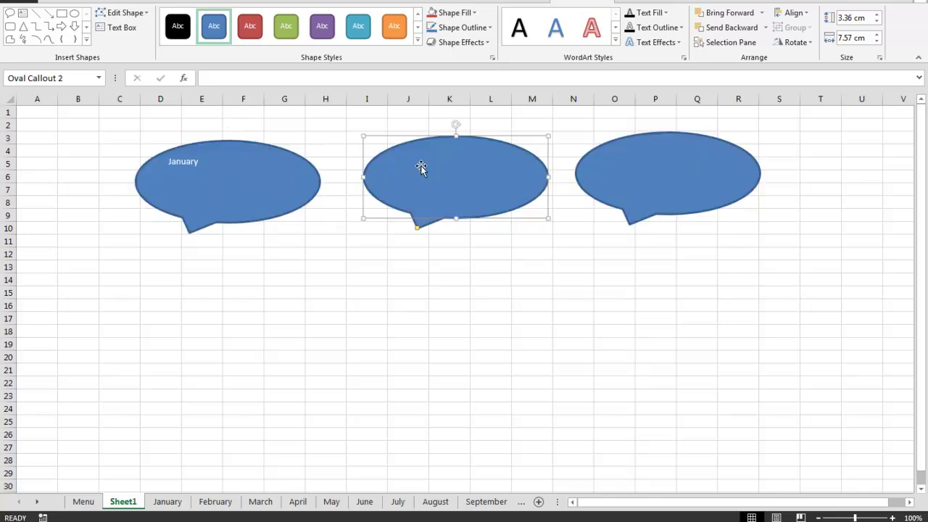
type("F")
type("ebr")
type("uary")
left_click(640, 166)
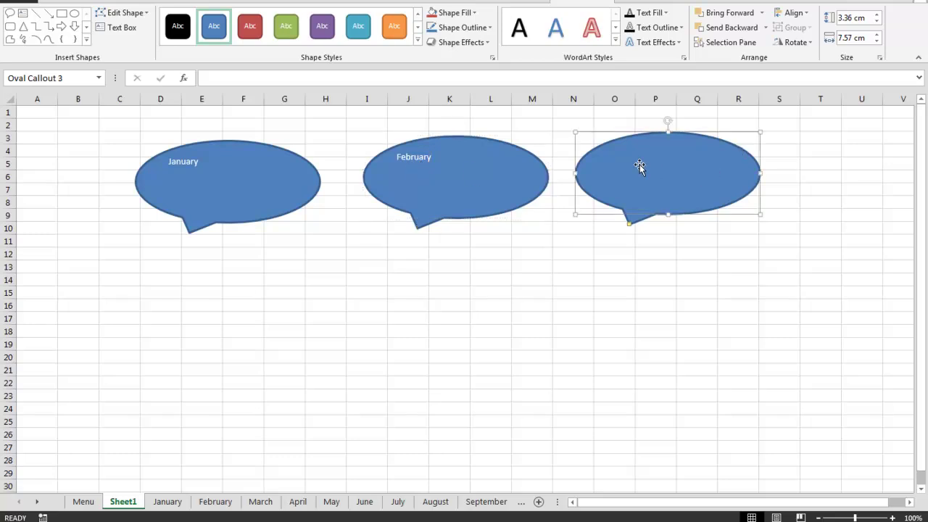
type("Marc")
type("h")
- Hyperlink the January callout to the January sheet in this document
right_click(233, 176)
right_click(202, 166)
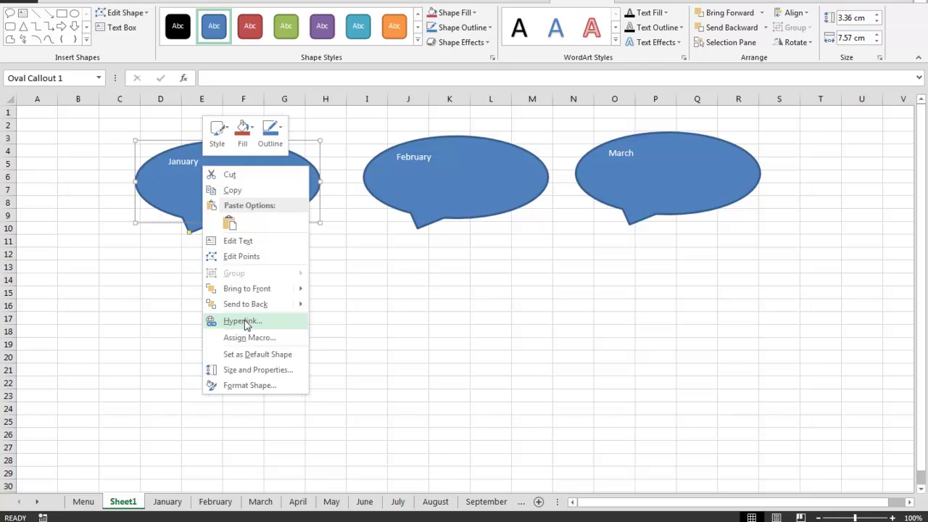
left_click(245, 321)
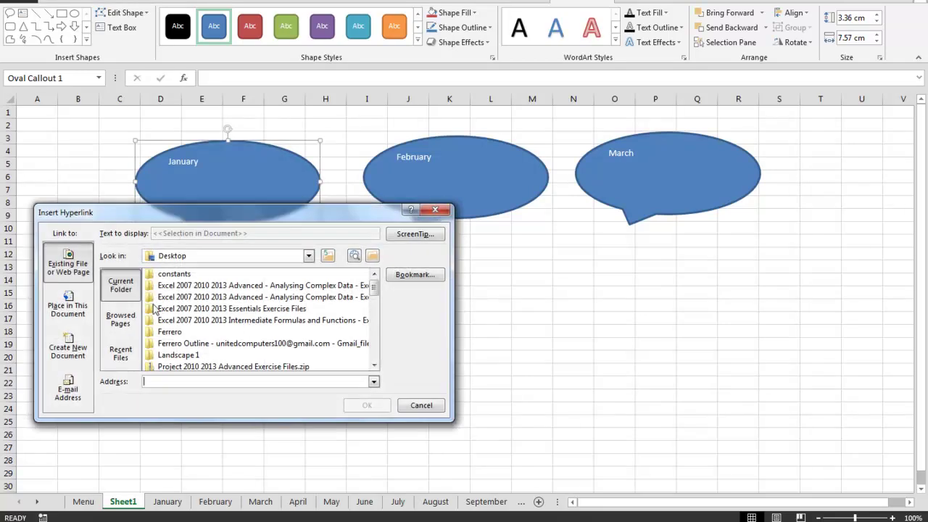
left_click(72, 310)
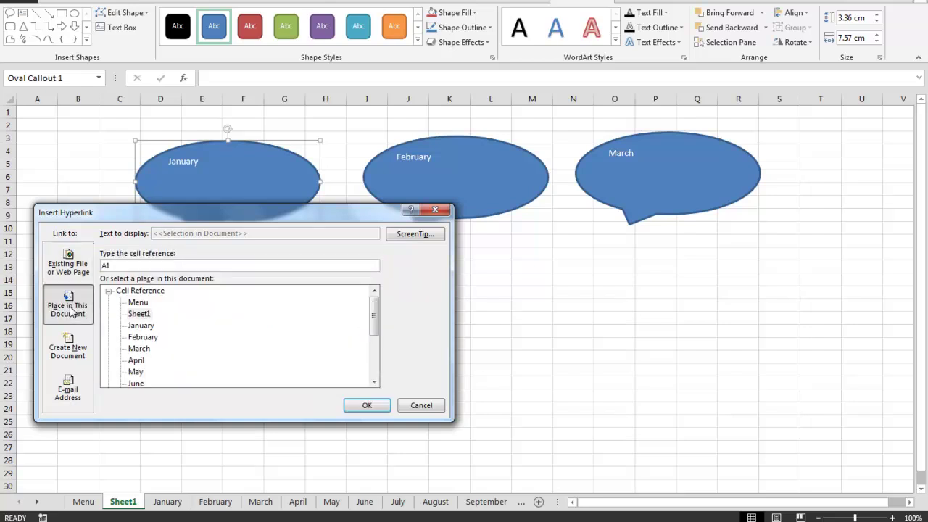
left_click(146, 327)
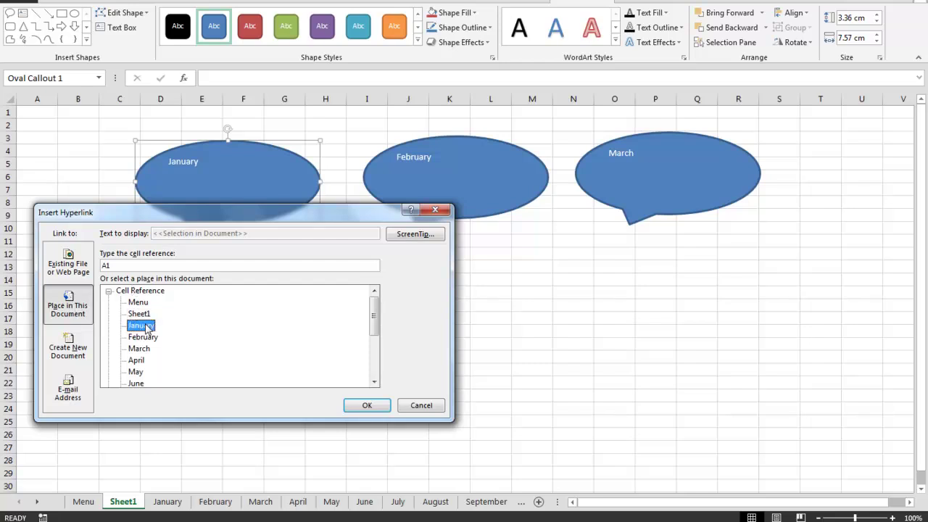
left_click(372, 407)
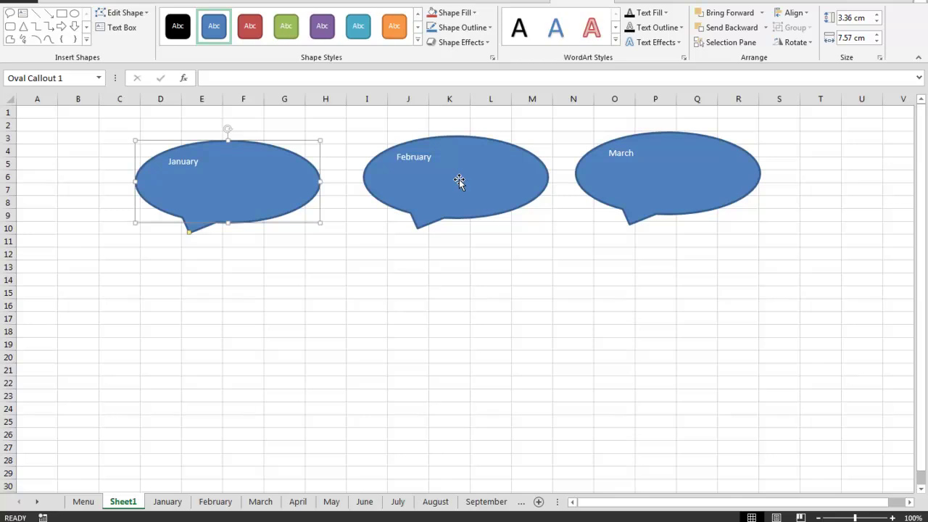
- Hyperlink the February callout to the February sheet
left_click(458, 179)
right_click(458, 179)
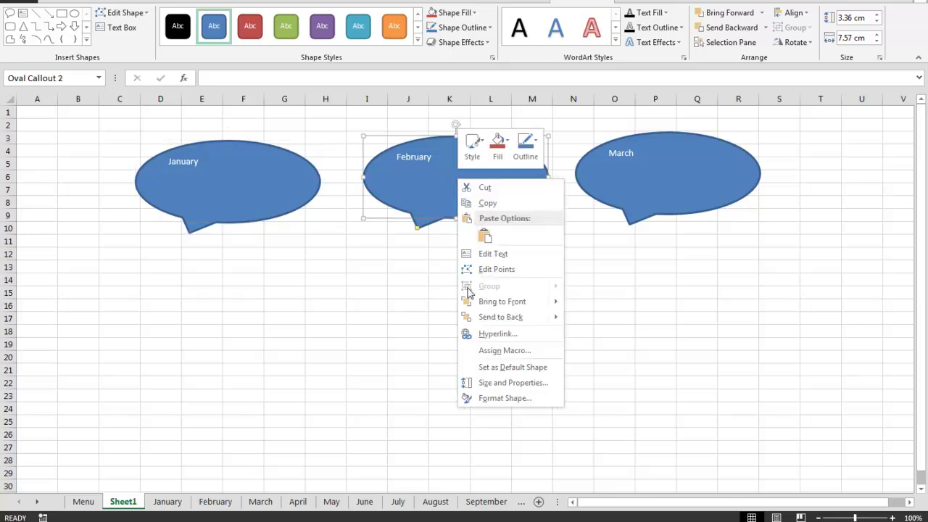
left_click(486, 333)
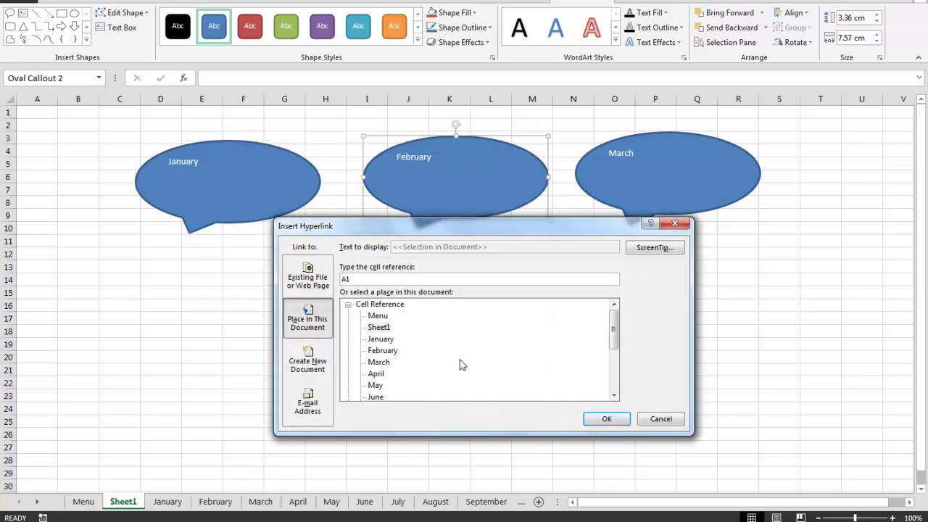
left_click(387, 352)
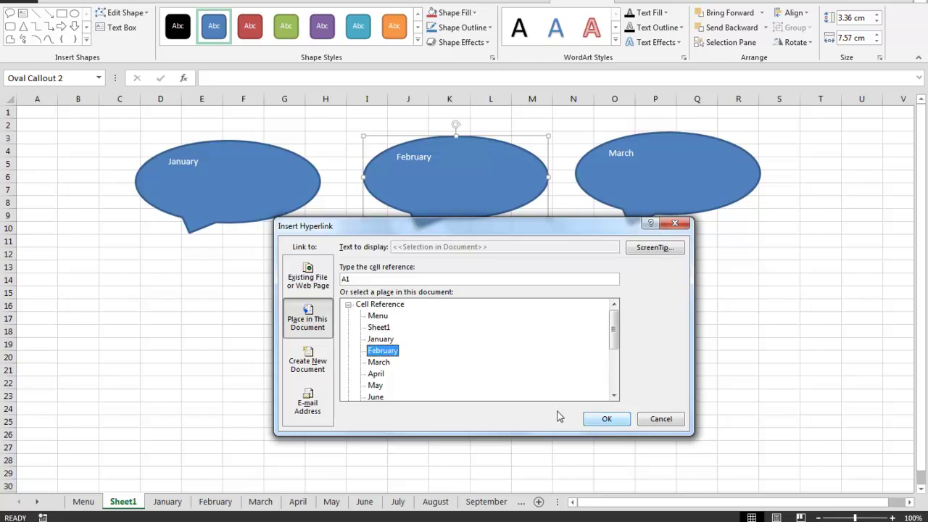
left_click(608, 421)
- Hyperlink the March callout to the March sheet
left_click(659, 170)
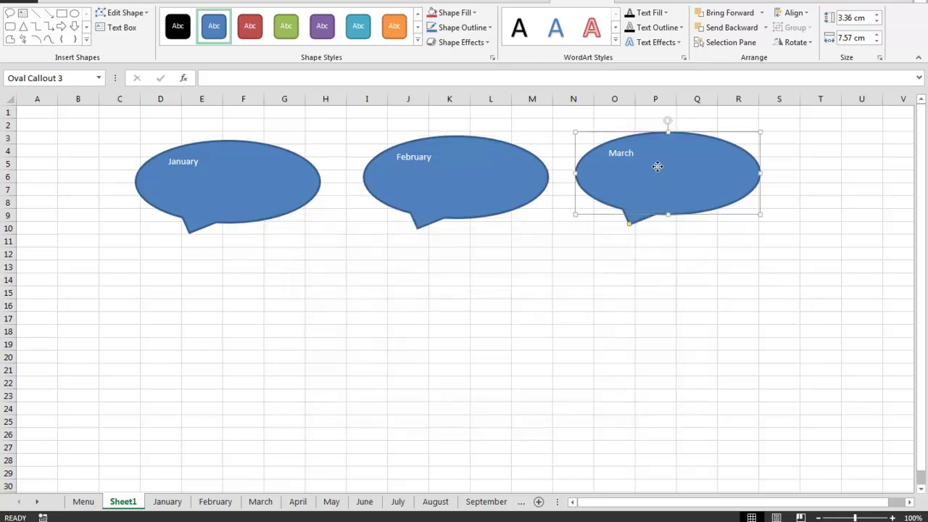
right_click(660, 170)
left_click(687, 324)
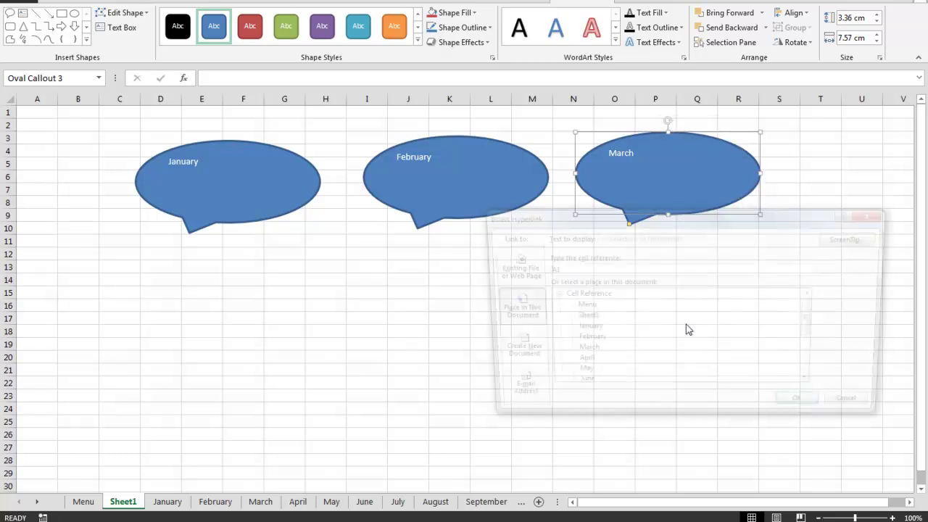
left_click(581, 353)
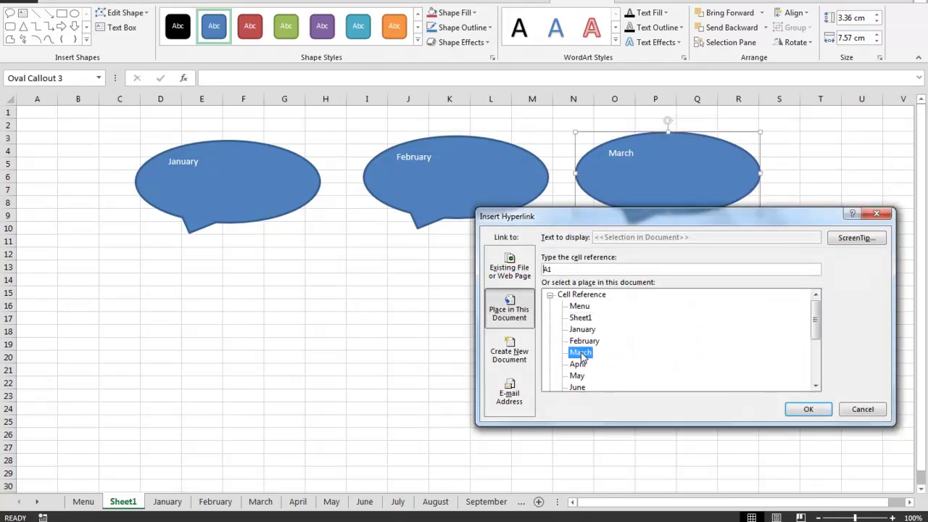
left_click(809, 411)
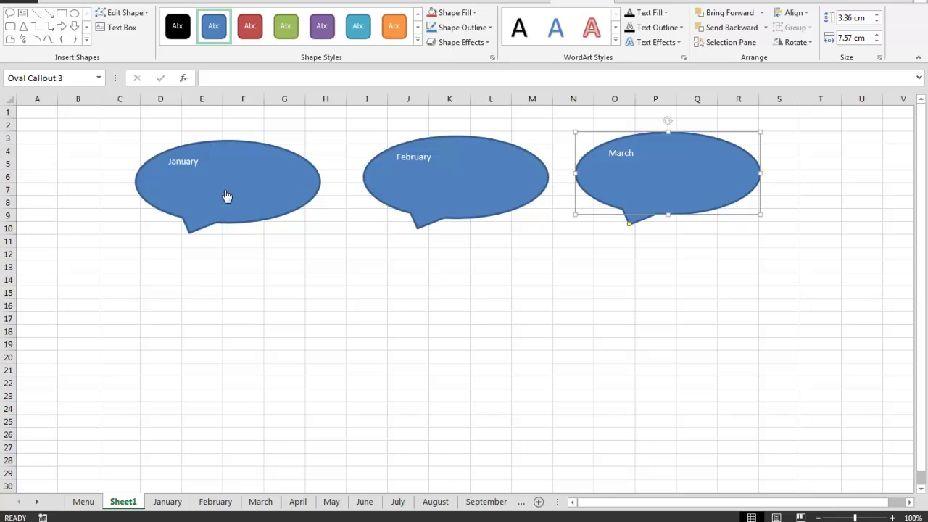
mouse_move(227, 190)
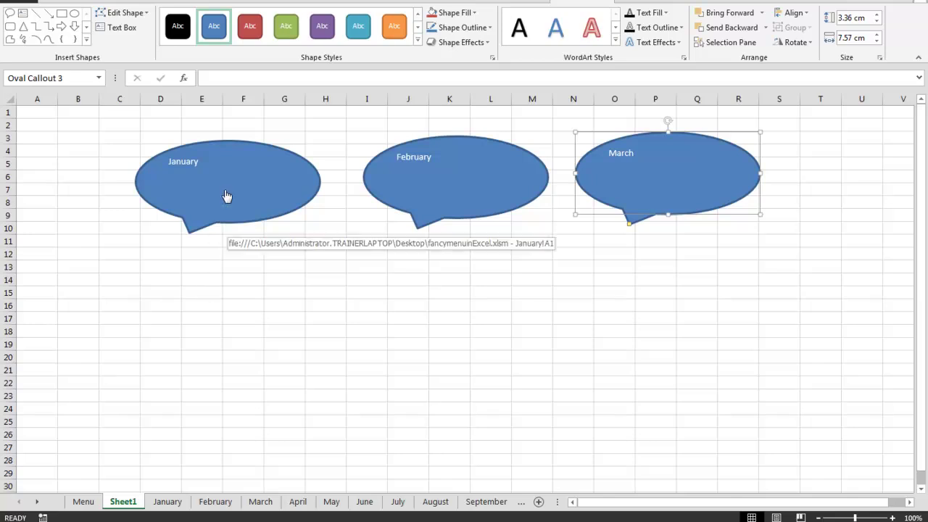
- Change the January callout's fill colour to light grey in Format Shape
right_click(190, 165)
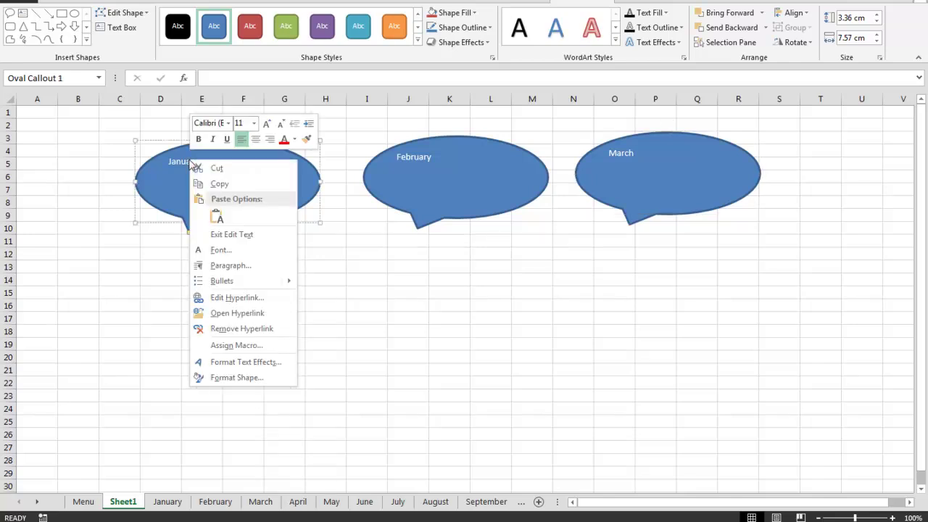
left_click(243, 383)
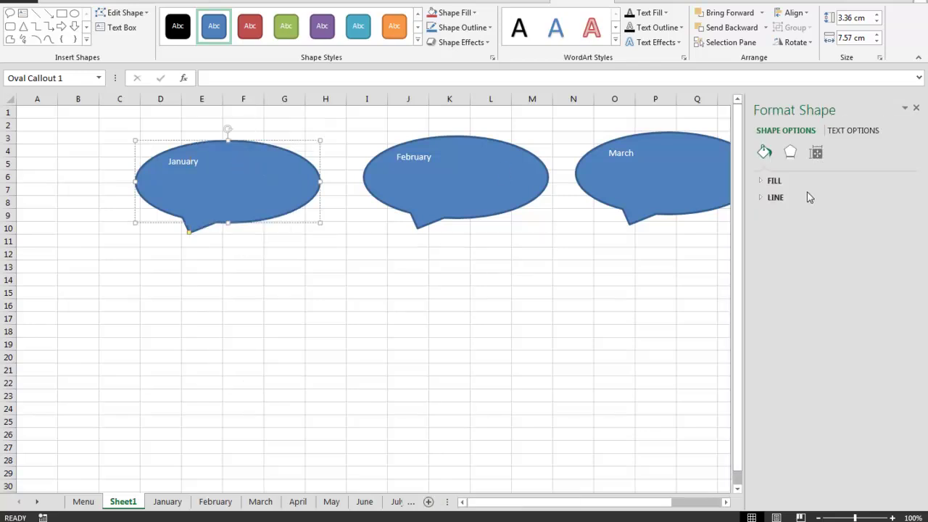
left_click(765, 183)
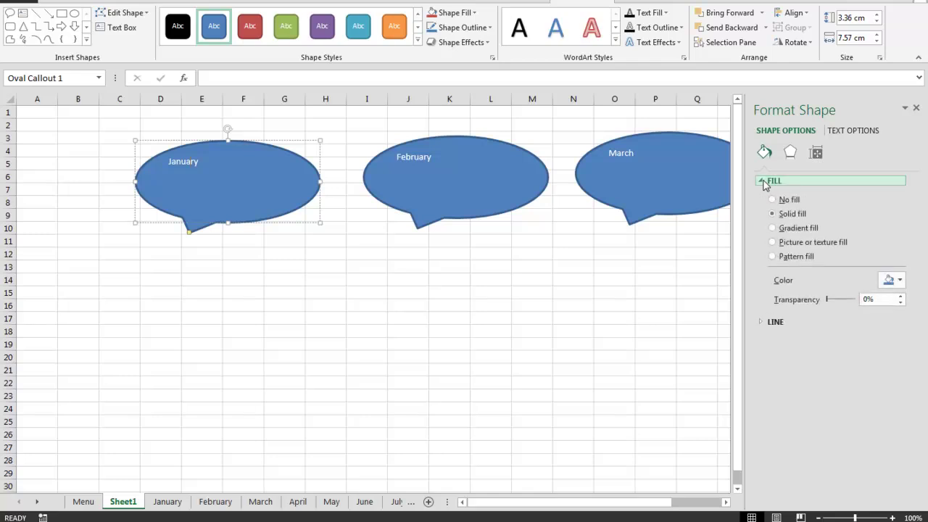
left_click(899, 281)
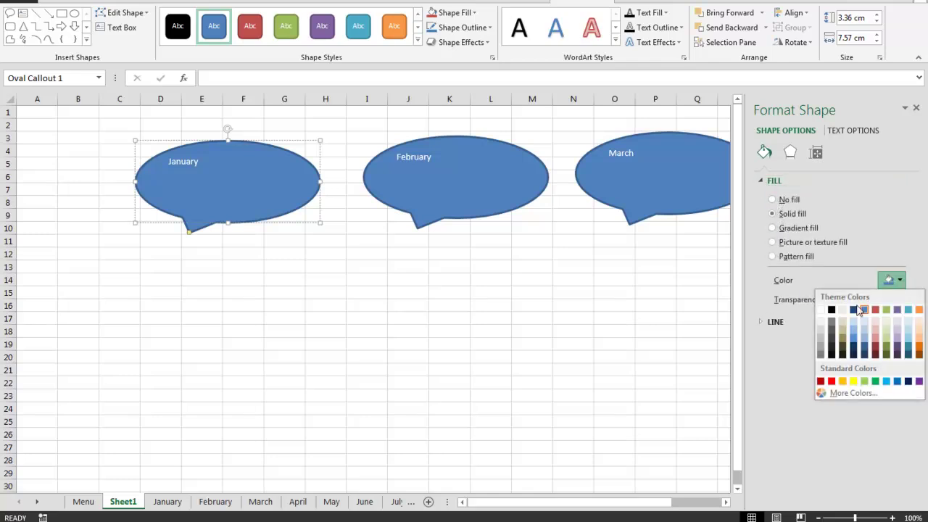
left_click(821, 334)
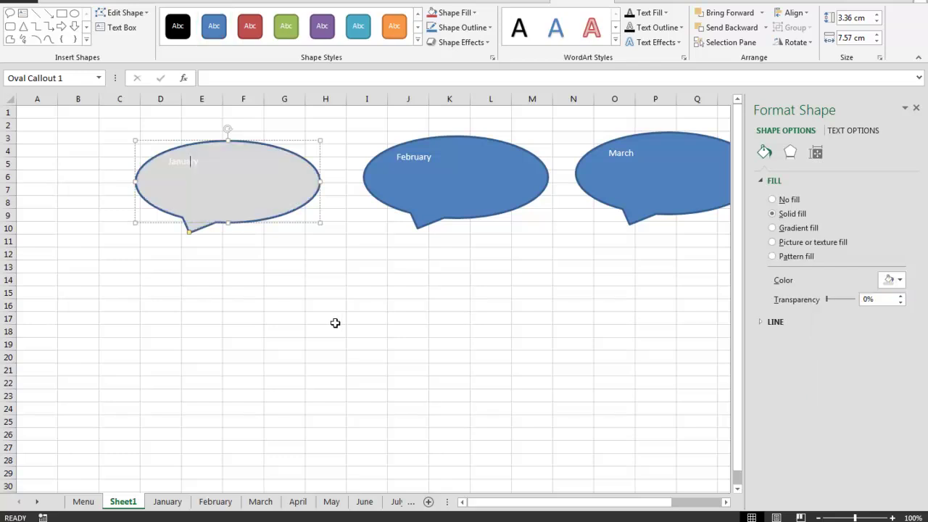
- Test that the January callout opens the January sheet, then return to Sheet1
left_click(334, 323)
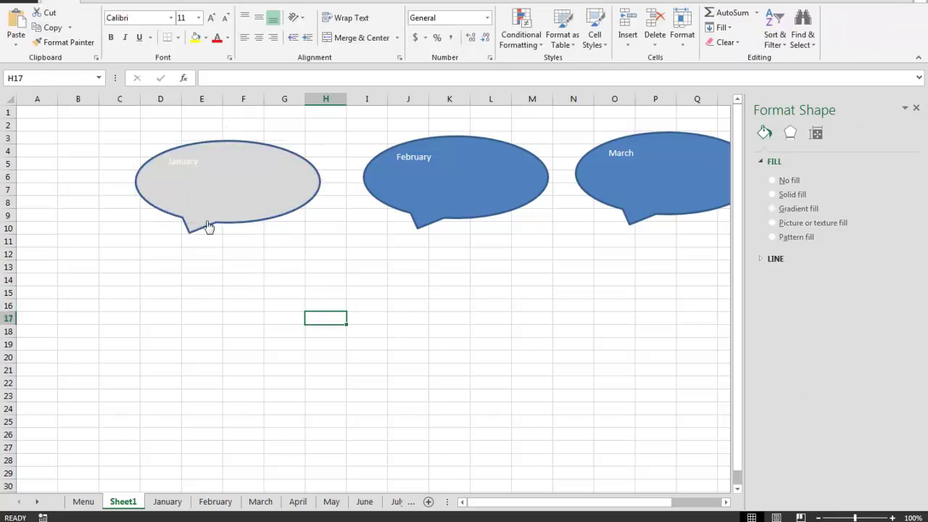
left_click(191, 168)
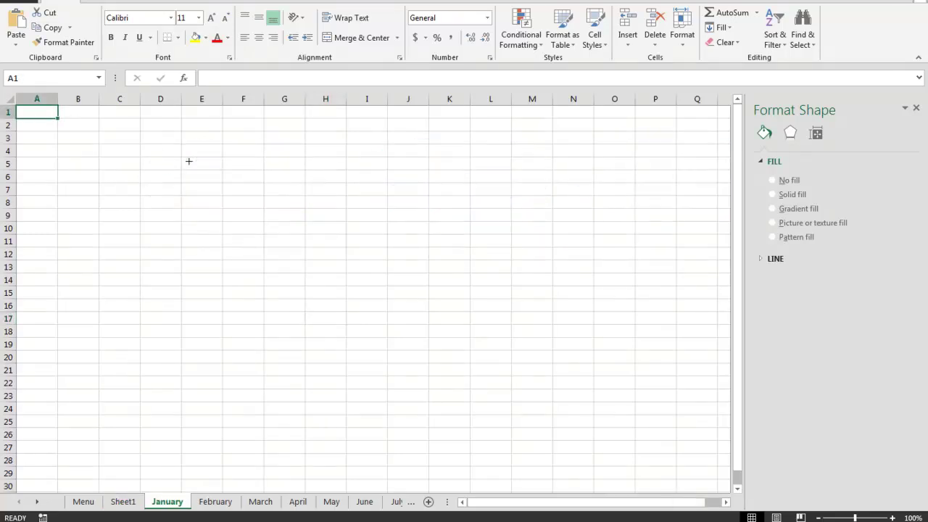
left_click(123, 501)
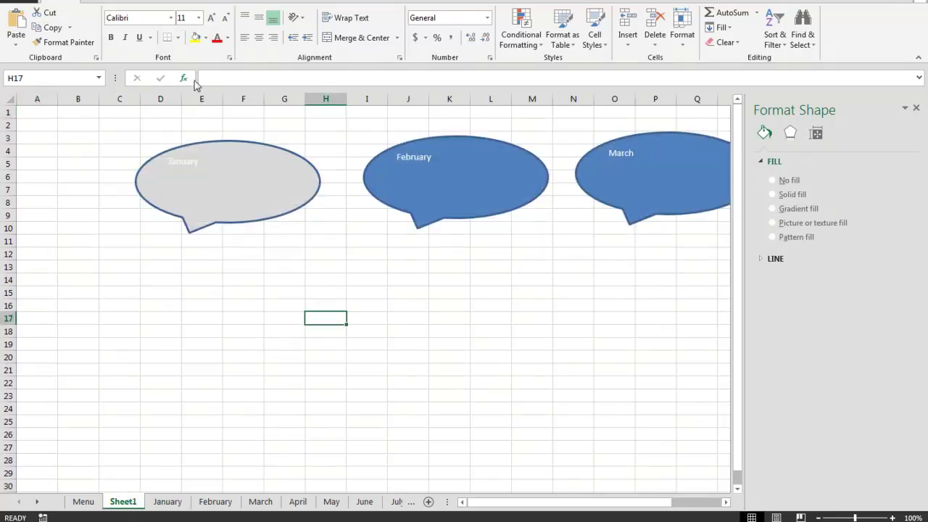
- Set the January callout's Text Fill to black
right_click(250, 183)
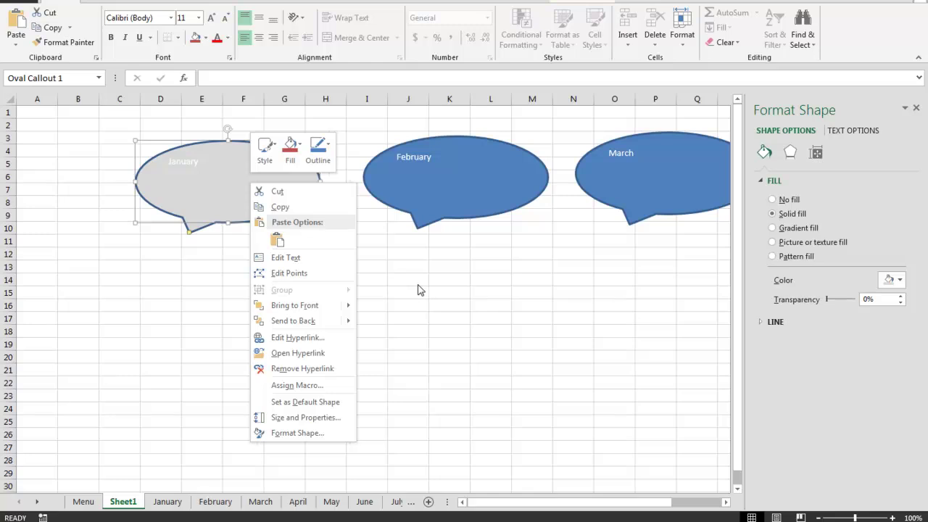
left_click(576, 3)
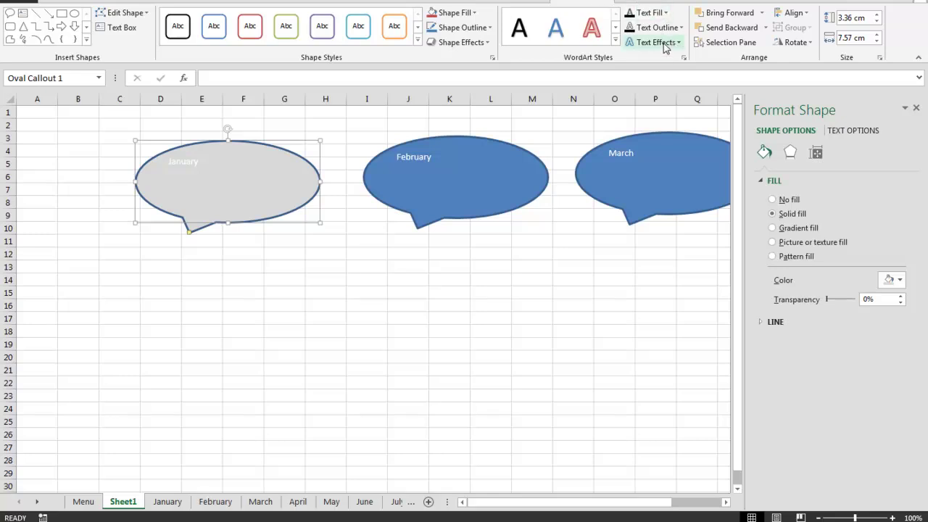
left_click(666, 13)
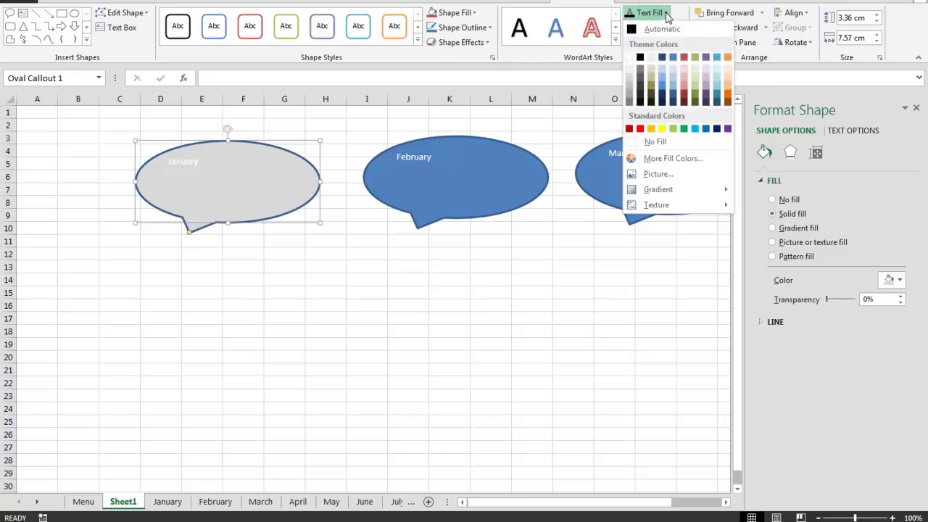
left_click(640, 57)
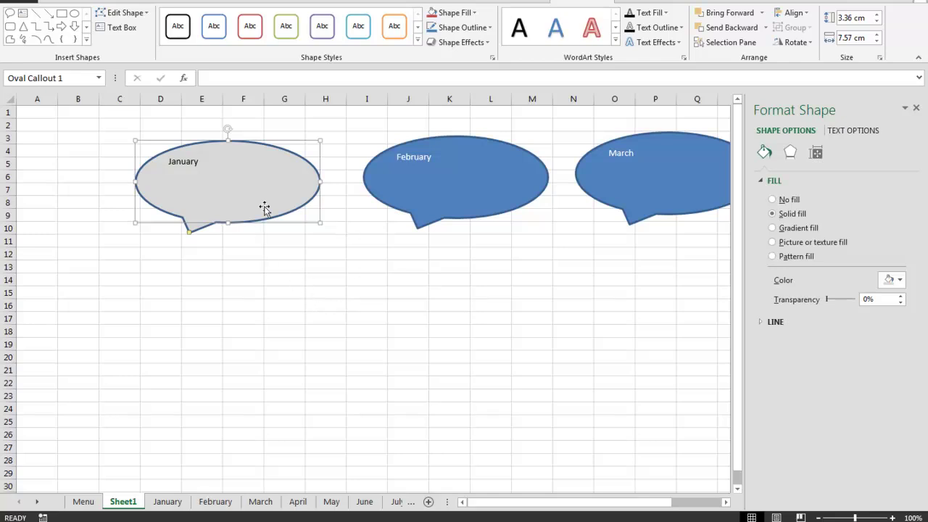
- Follow the January callout's link to its sheet, then switch to the Menu sheet
left_click(311, 277)
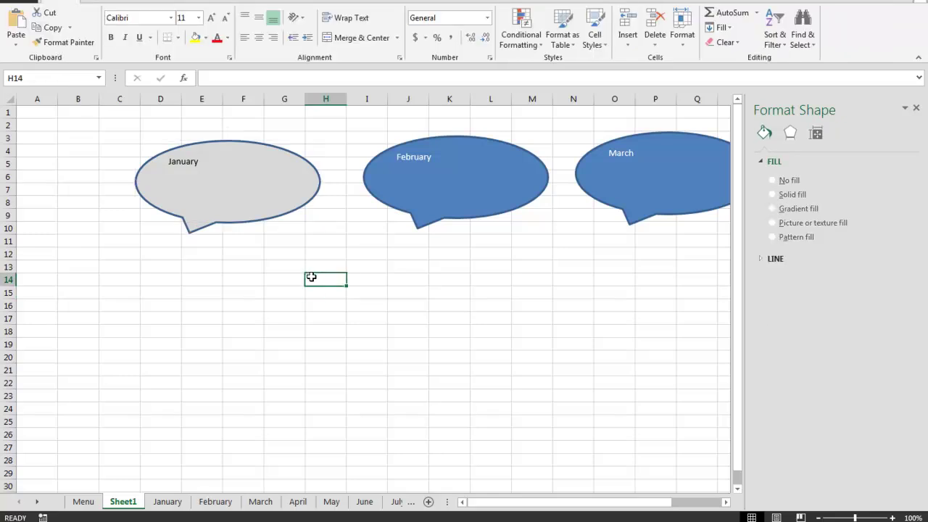
left_click(217, 178)
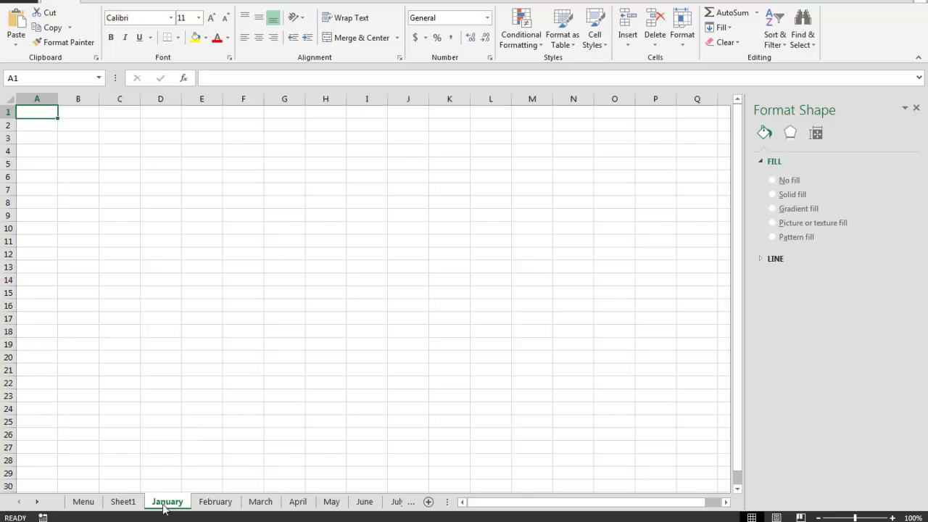
left_click(179, 3)
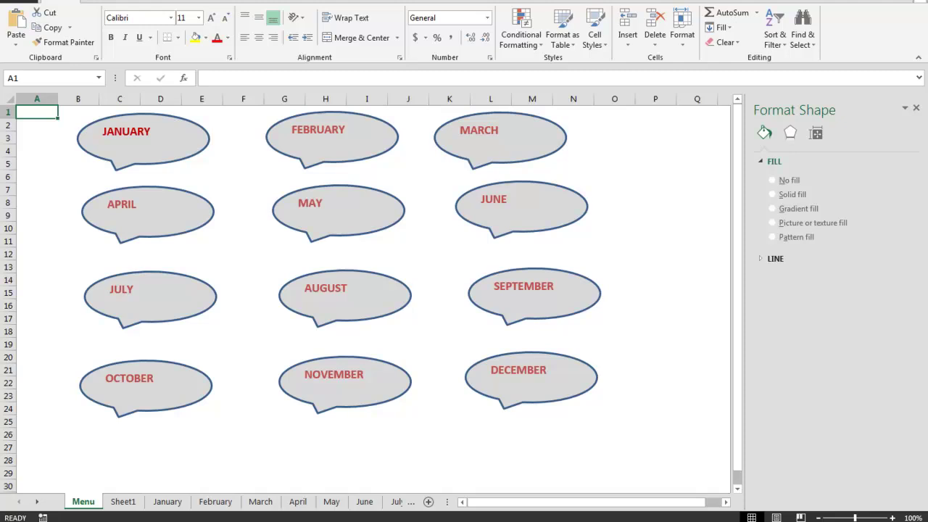
- Close the Format Shape pane and delete Sheet1, confirming the deletion
left_click(916, 110)
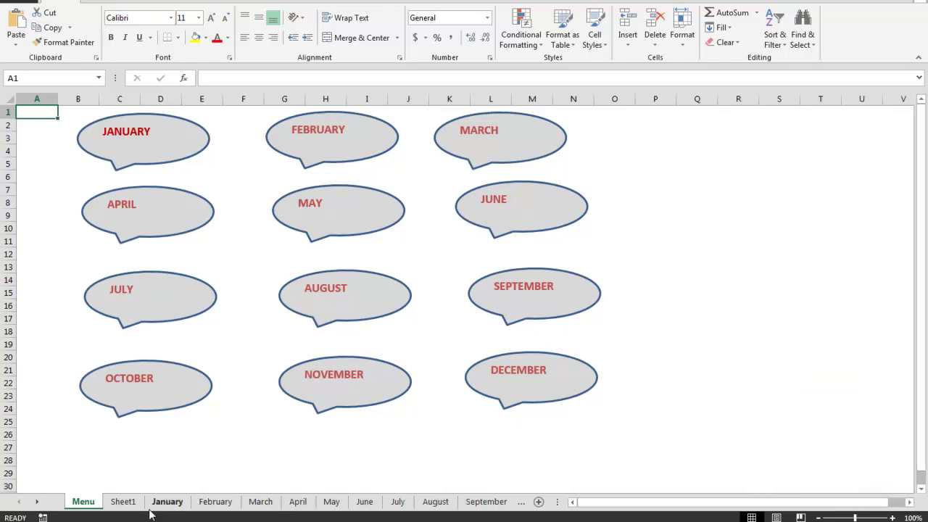
right_click(124, 503)
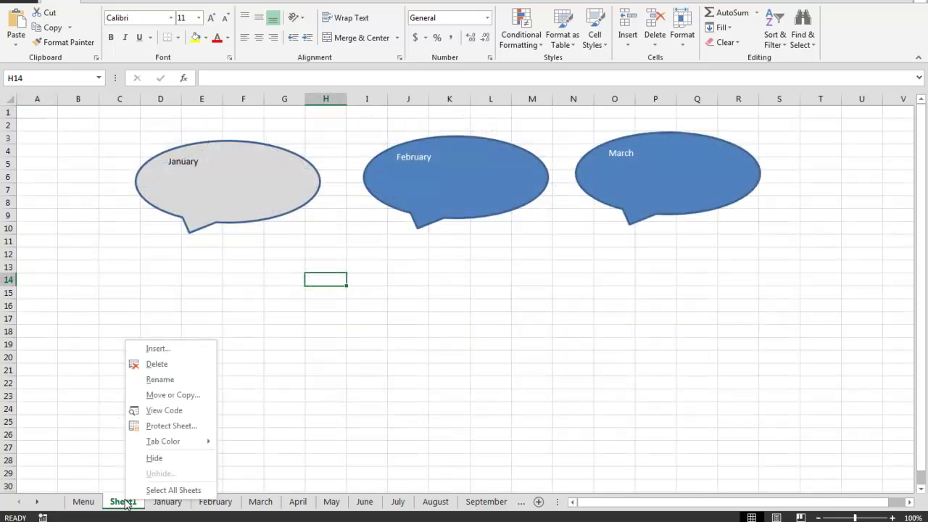
left_click(174, 365)
left_click(440, 287)
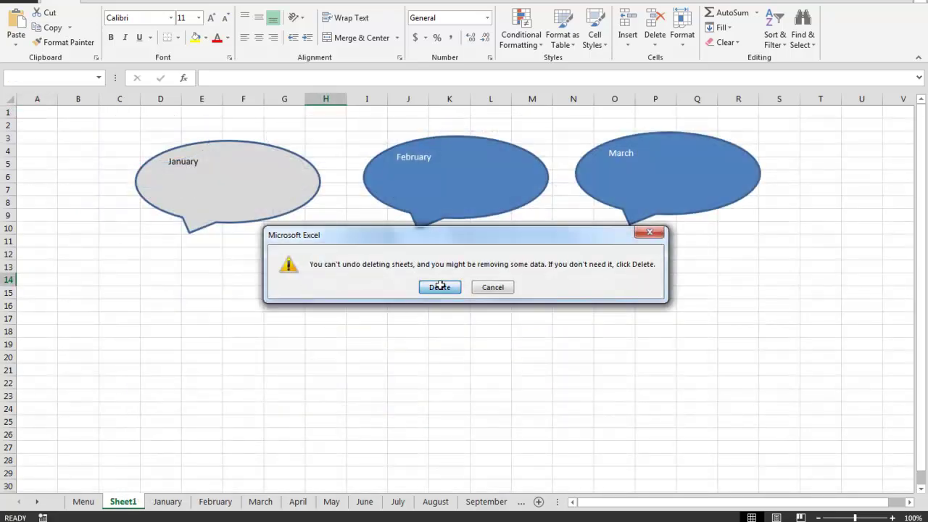
- Test the SEPTEMBER and January callout links, returning to the Menu sheet each time
left_click(83, 502)
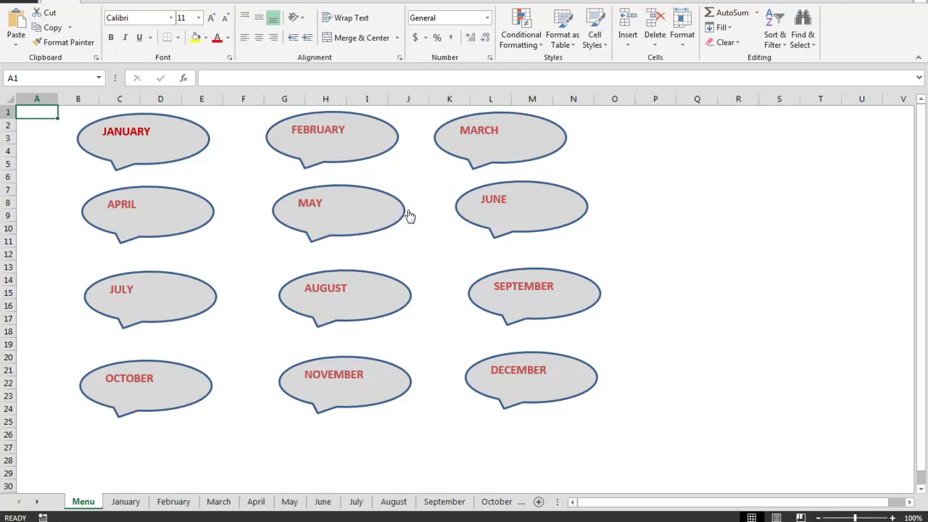
left_click(538, 290)
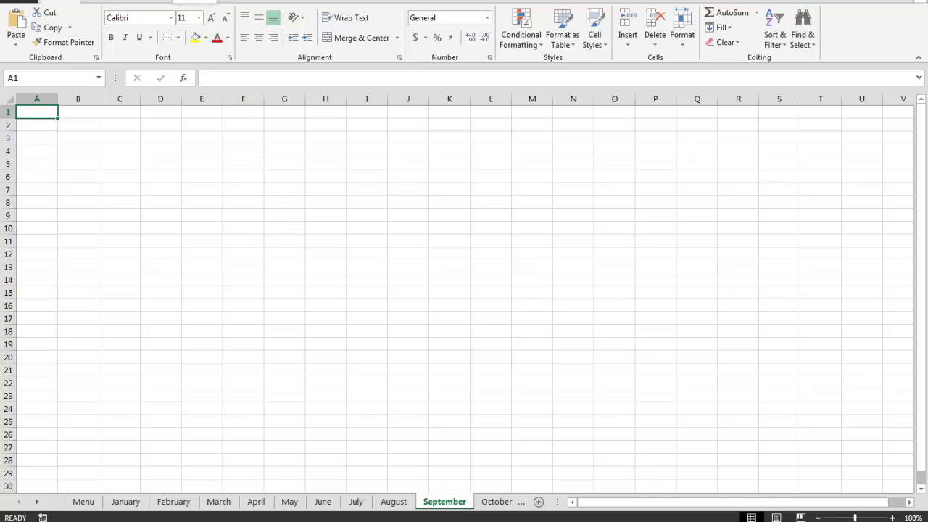
left_click(196, 3)
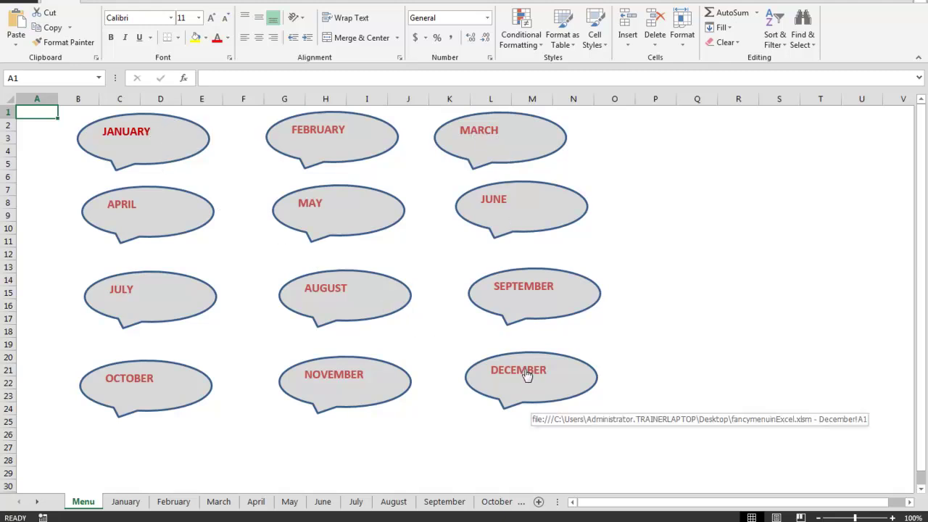
left_click(163, 140)
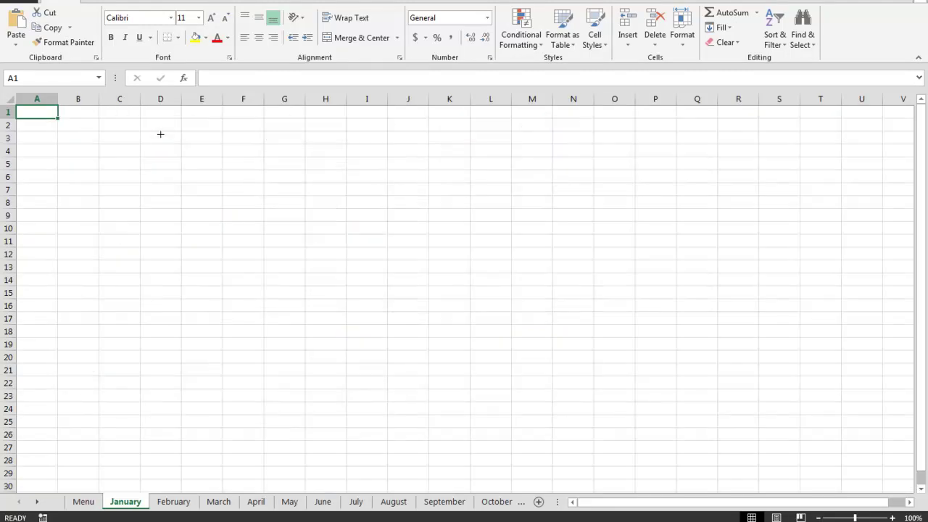
left_click(84, 501)
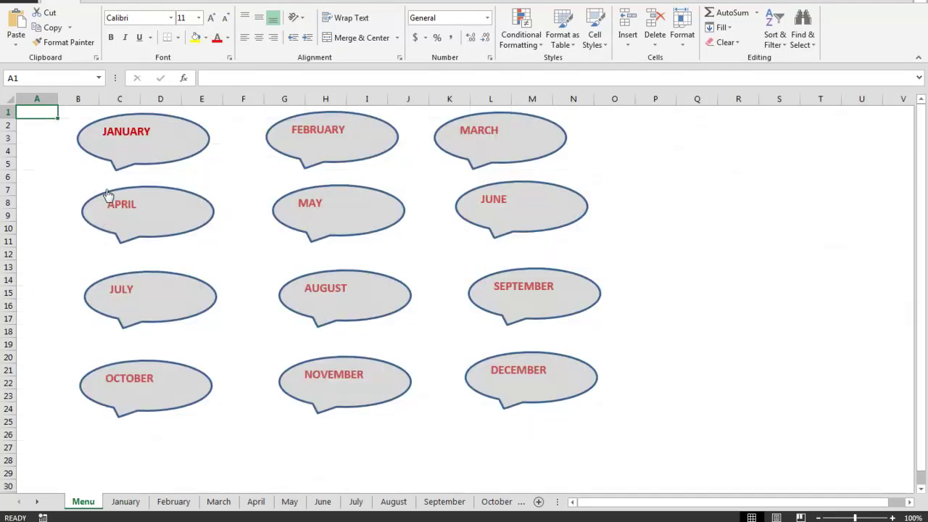
- Shrink the JANUARY callout slightly by dragging its bottom-left sizing handle inward
right_click(149, 140)
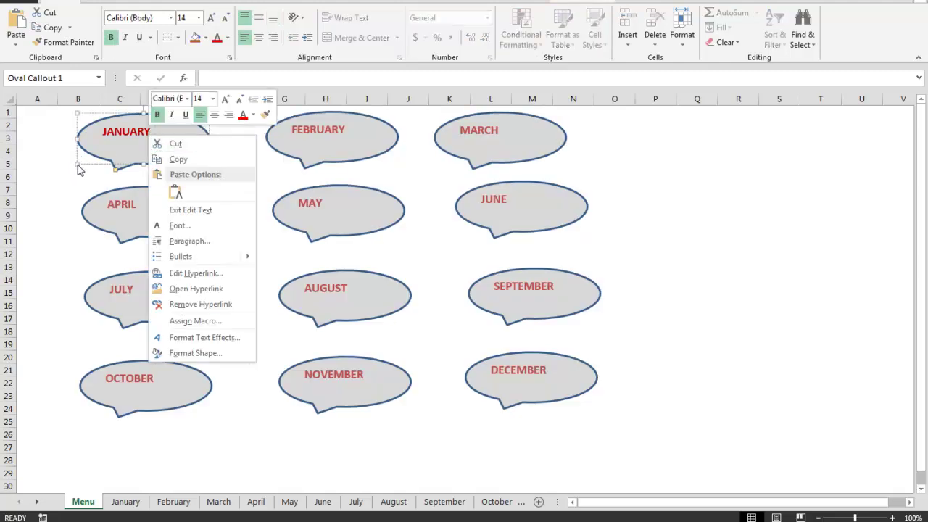
key("Escape")
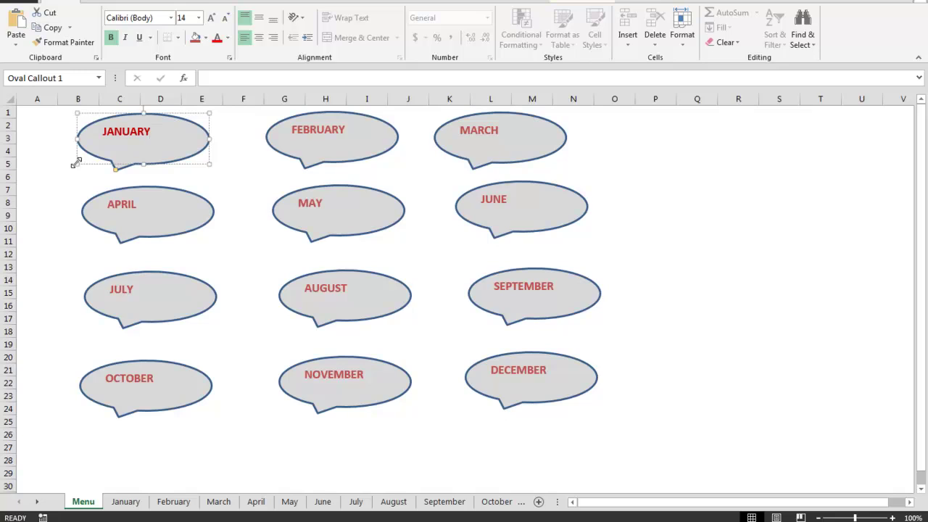
mouse_move(77, 161)
left_mouse_down()
mouse_move(127, 148)
mouse_move(80, 161)
left_mouse_up()
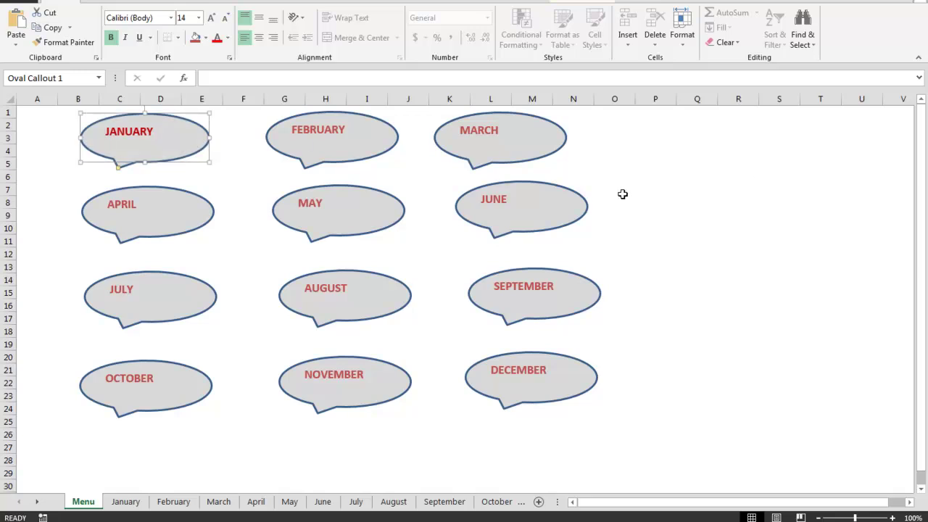